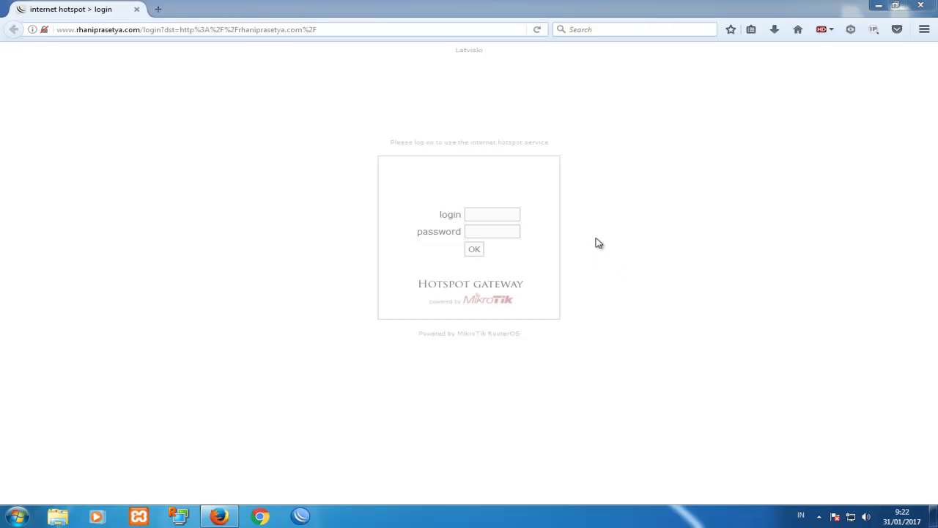
{"action": "left_click", "coordinate": [501, 212]}
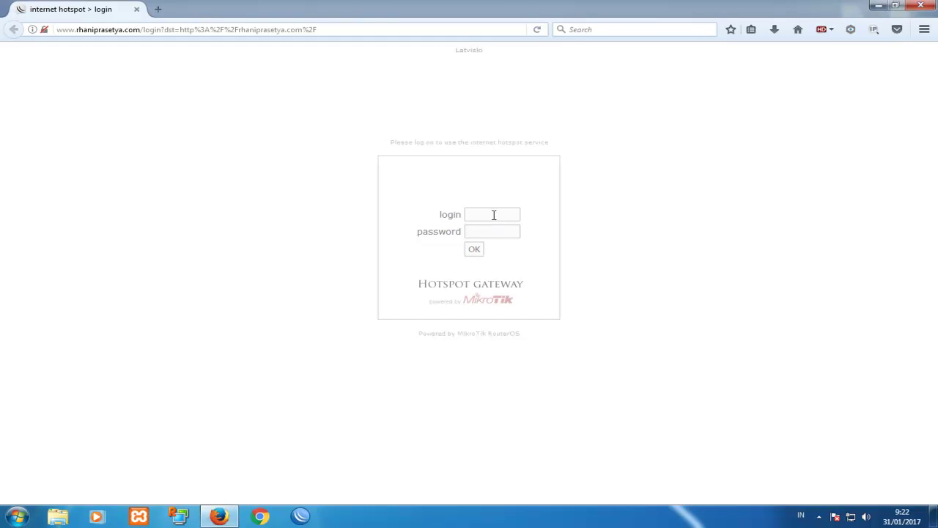
{"action": "left_click", "coordinate": [498, 232]}
{"action": "left_click", "coordinate": [490, 214]}
Step: Open the login page from the Clash folder on Local Disk (C:) in the browser to preview it
{"action": "left_click", "coordinate": [58, 515]}
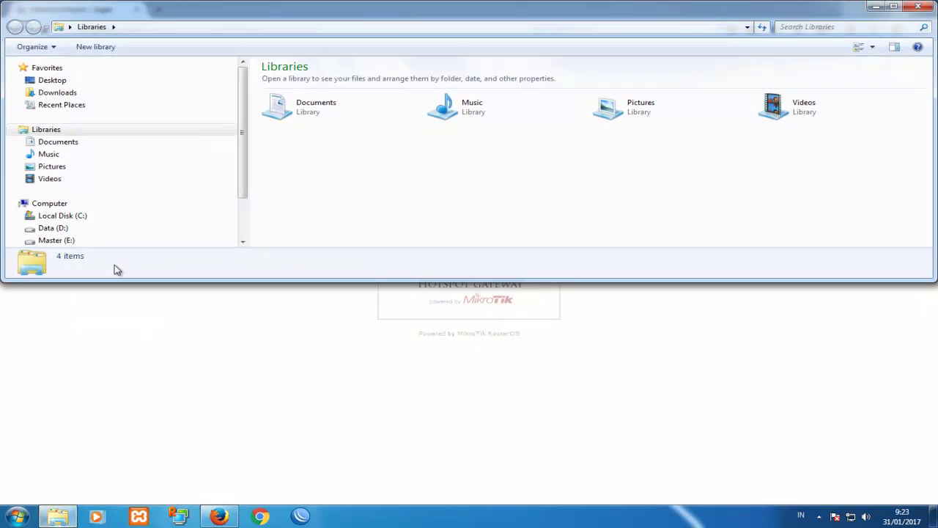
{"action": "left_click", "coordinate": [20, 216]}
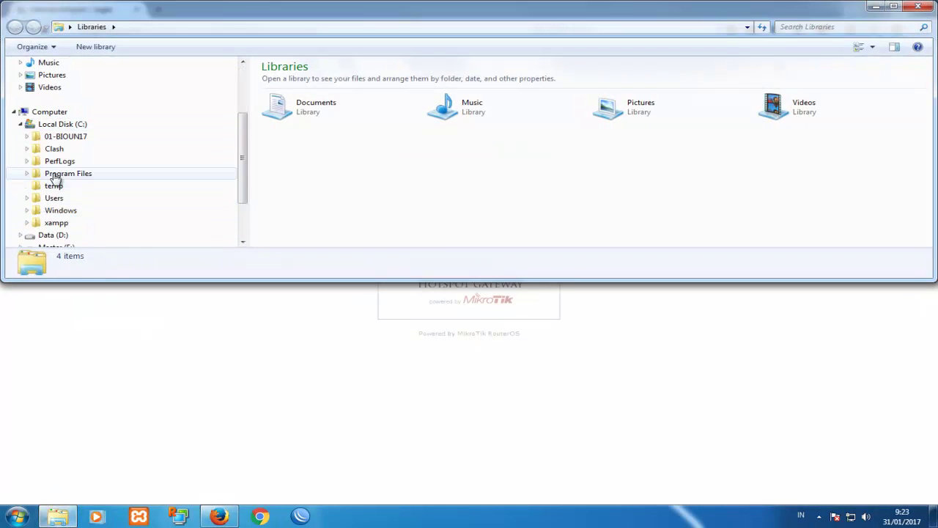
{"action": "left_click", "coordinate": [65, 151]}
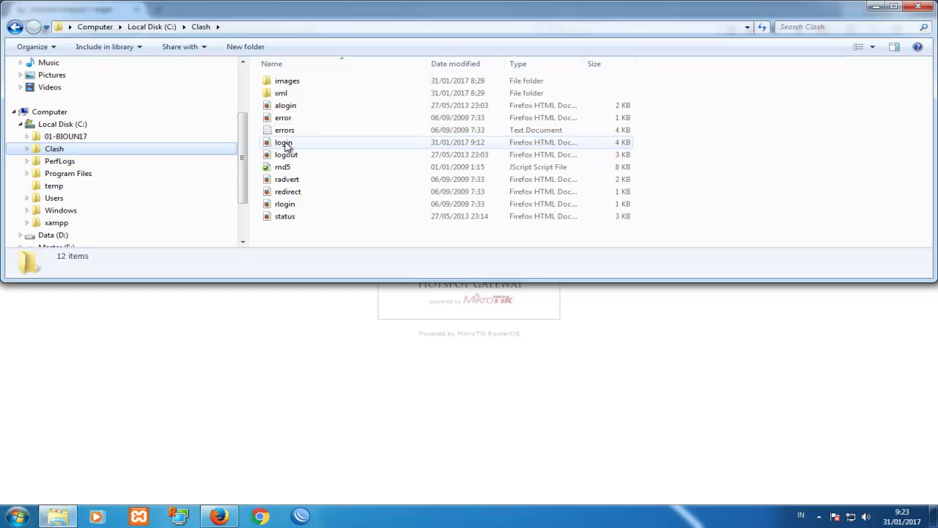
{"action": "double_click", "coordinate": [286, 143]}
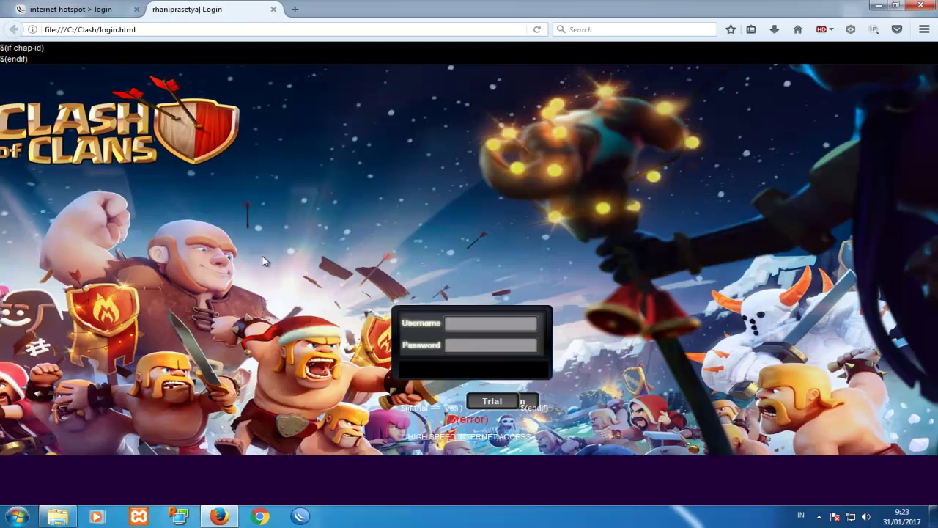
Step: Compare the current MikroTik hotspot login page with the custom Clash login page, and close the custom page's preview
{"action": "left_click", "coordinate": [76, 13]}
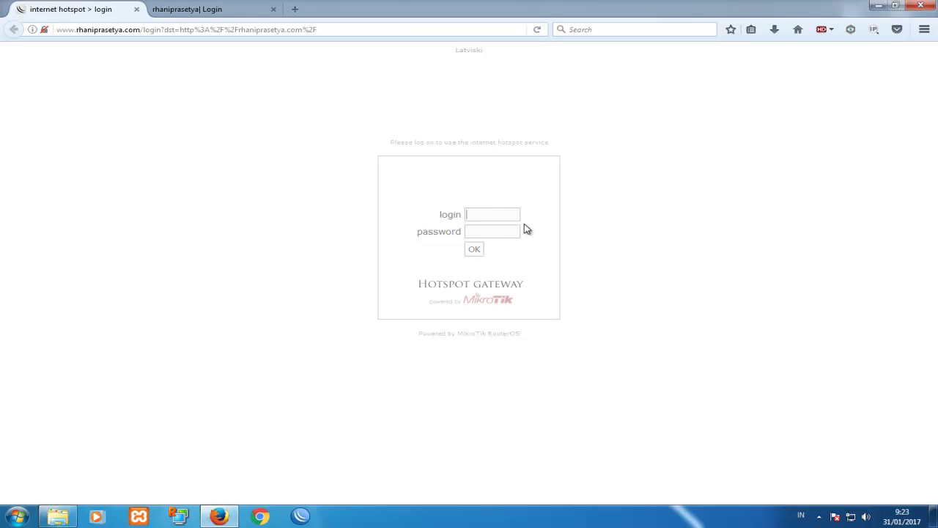
{"action": "left_click", "coordinate": [207, 14]}
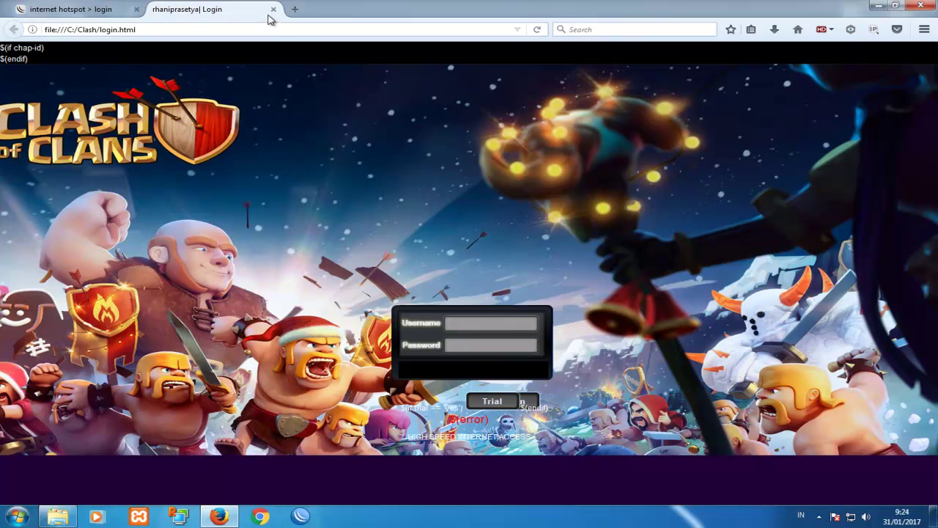
{"action": "left_click", "coordinate": [86, 13]}
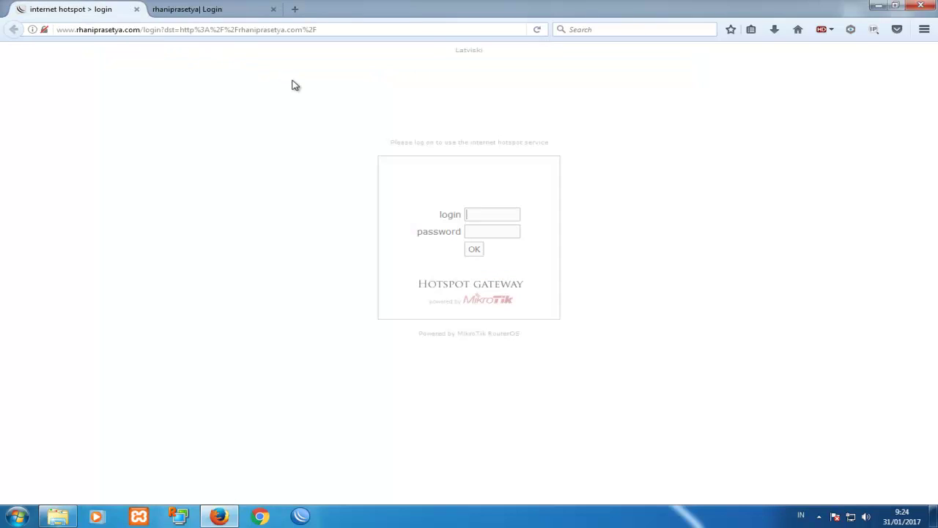
{"action": "left_click", "coordinate": [231, 10]}
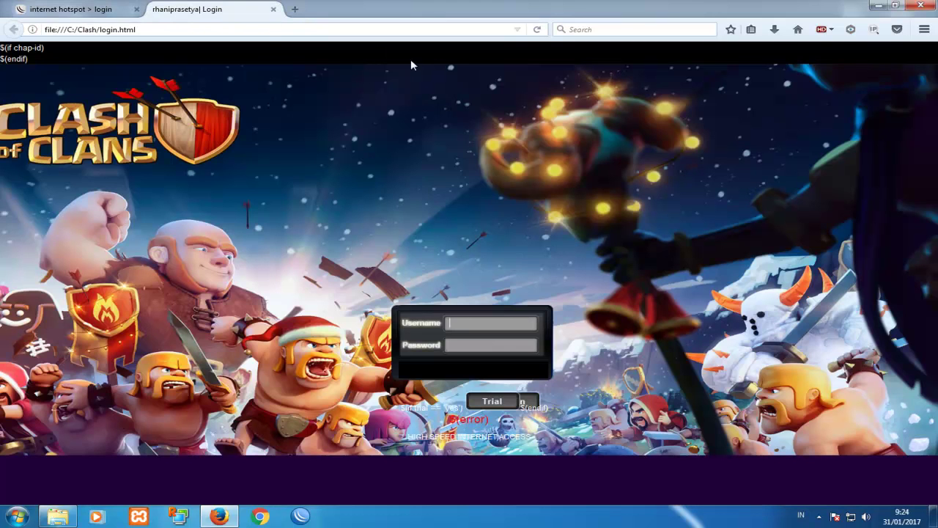
{"action": "left_click", "coordinate": [274, 8]}
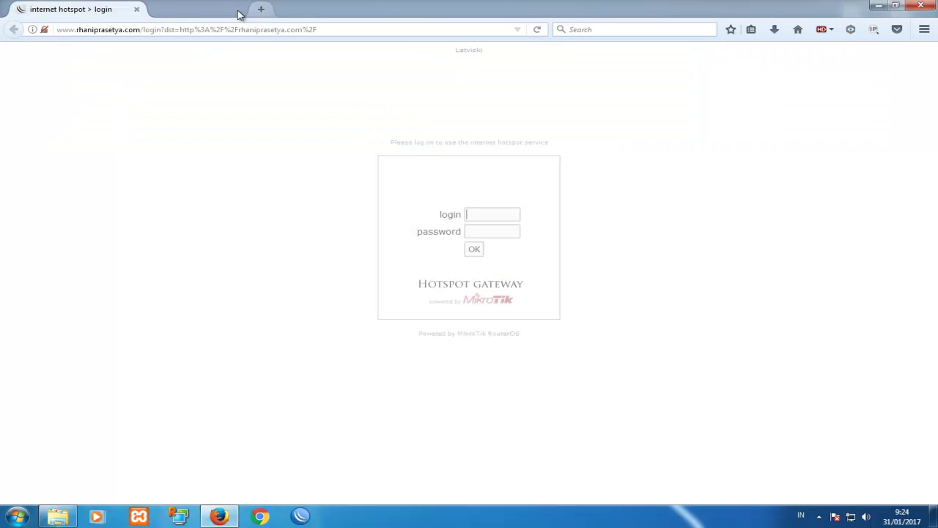
Step: Switch back to the file manager and go from the Clash folder to the root of Local Disk (C:)
{"action": "left_click", "coordinate": [71, 511]}
{"action": "left_click", "coordinate": [57, 151]}
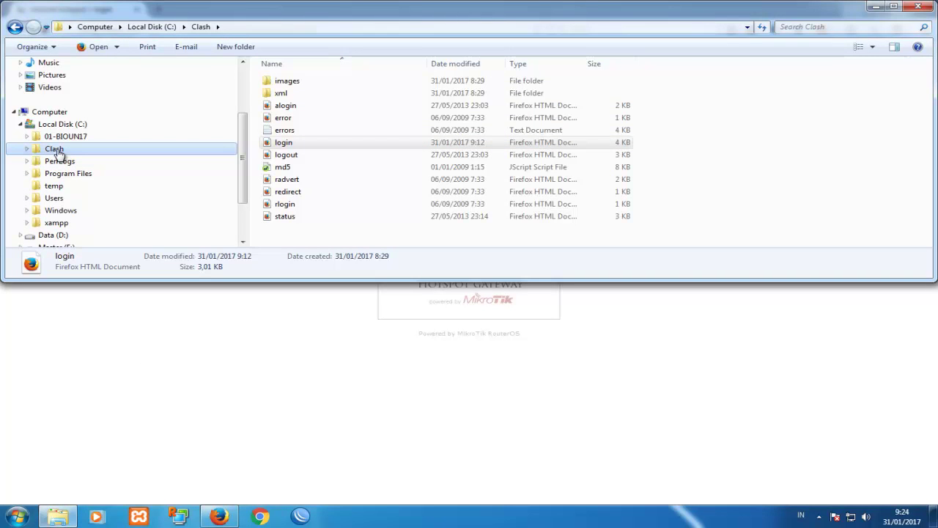
{"action": "left_click", "coordinate": [63, 124]}
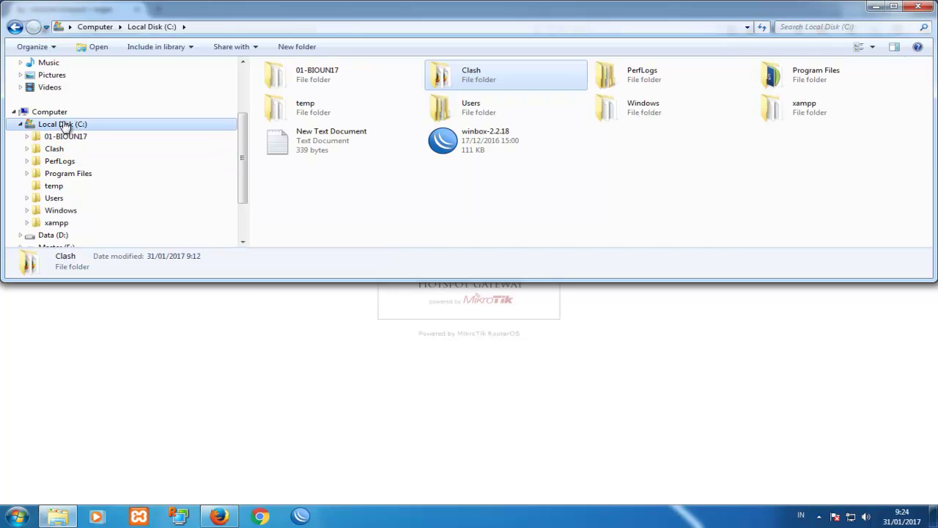
{"action": "left_click", "coordinate": [216, 27]}
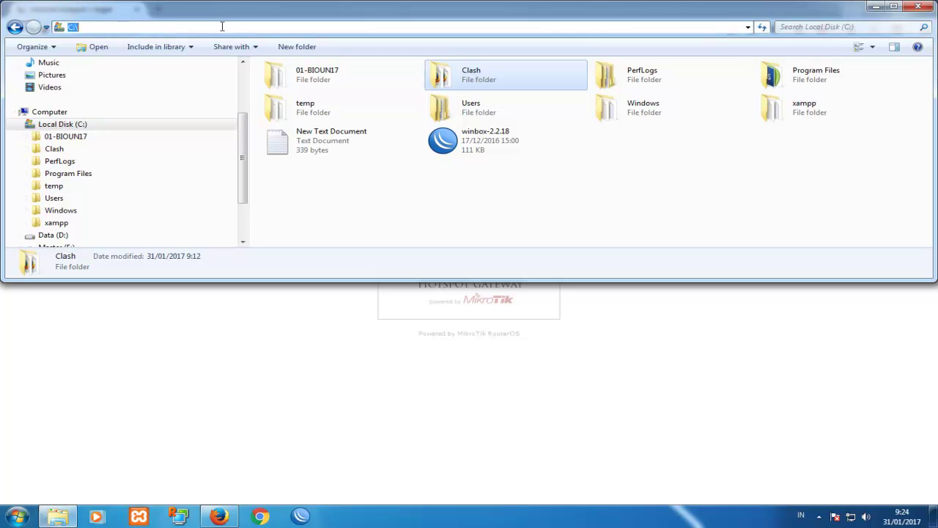
Step: Check the IPv4 address and default gateway in the Local Area Connection details, and close the network windows
{"action": "left_click", "coordinate": [850, 516]}
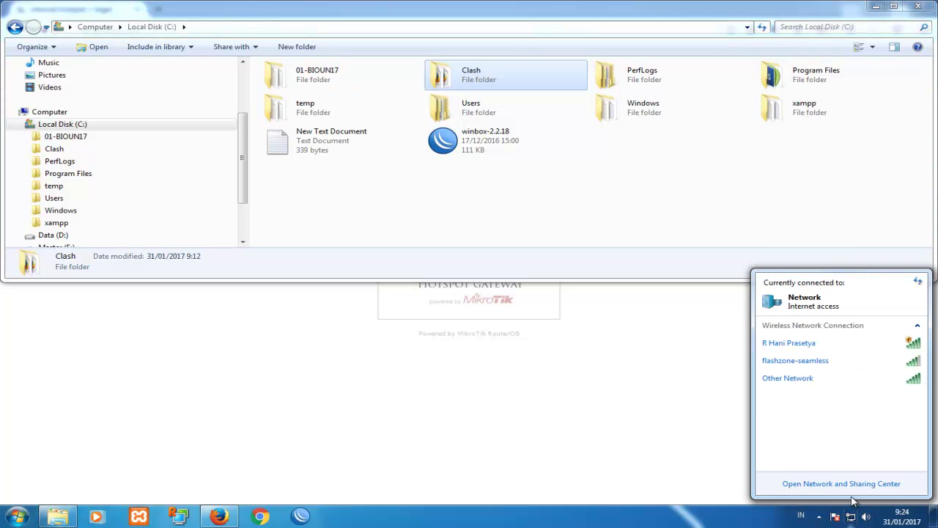
{"action": "left_click", "coordinate": [852, 485]}
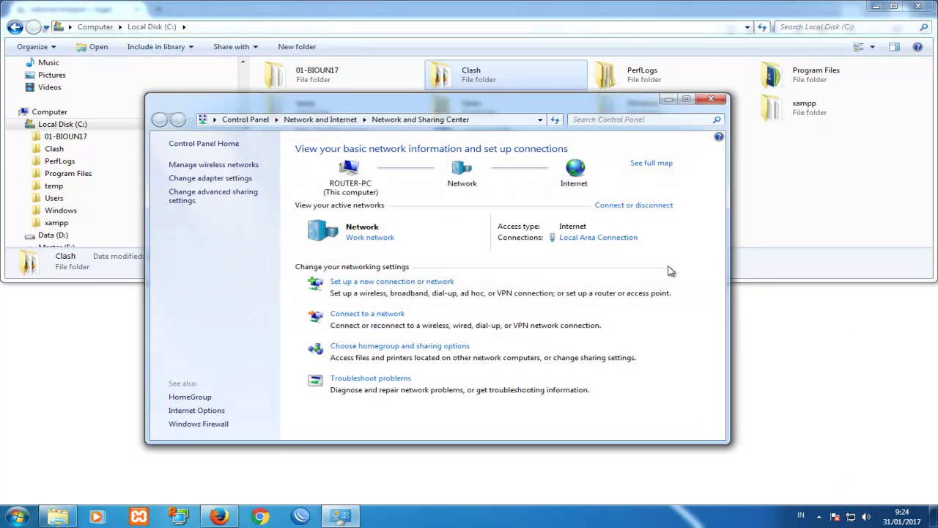
{"action": "left_click", "coordinate": [619, 239]}
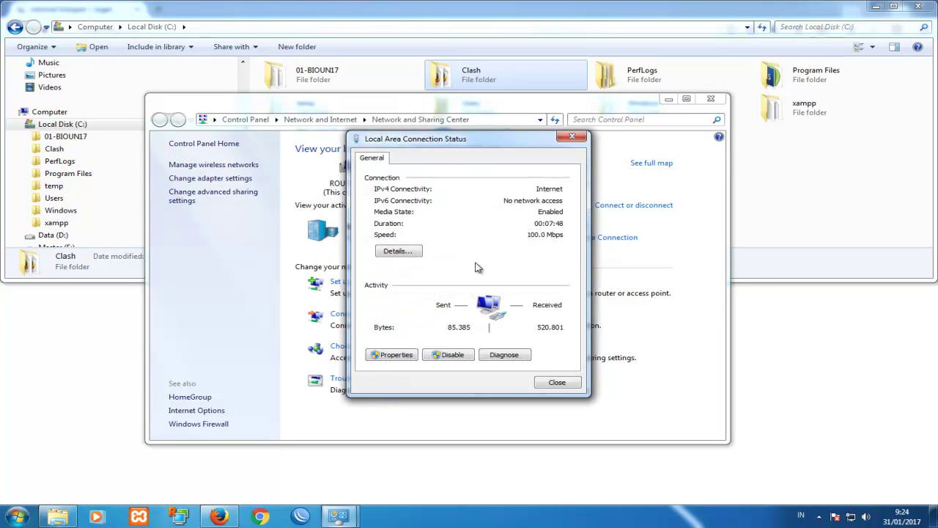
{"action": "left_click", "coordinate": [399, 250]}
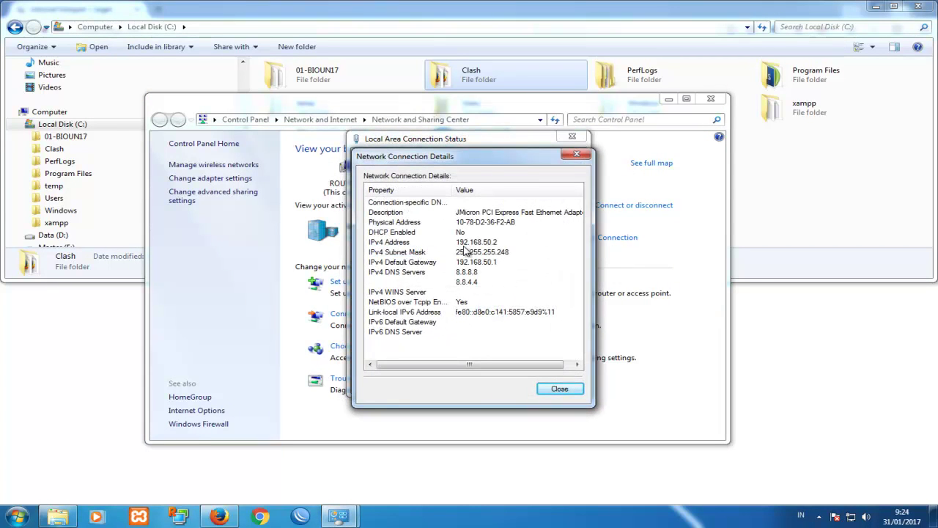
{"action": "left_click", "coordinate": [464, 245]}
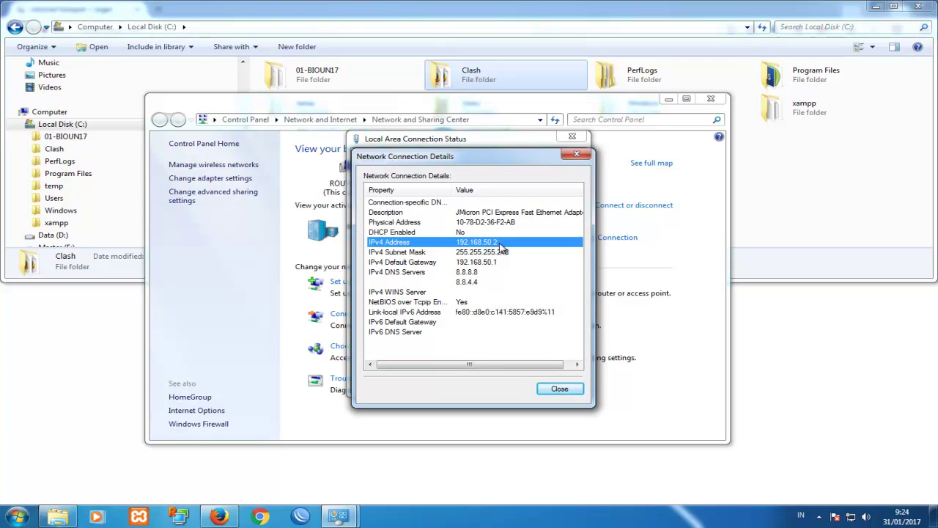
{"action": "left_click", "coordinate": [499, 265]}
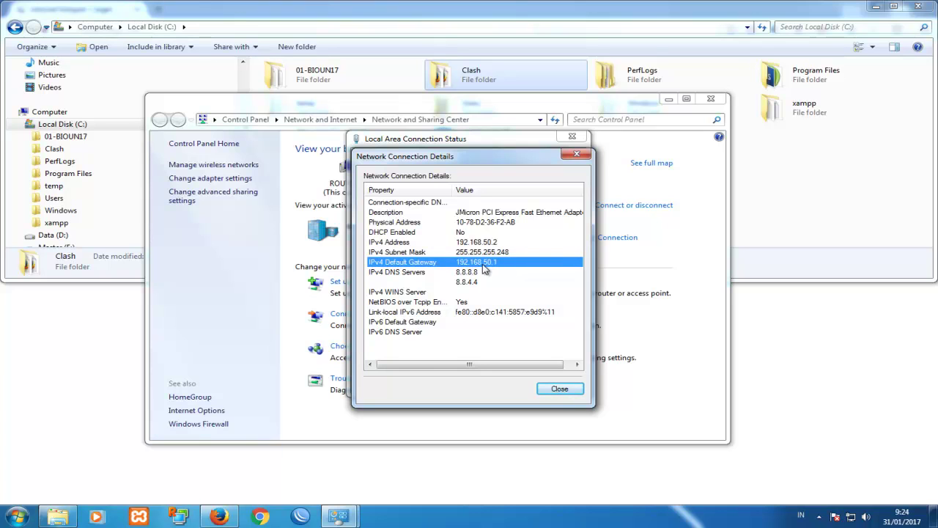
{"action": "left_click", "coordinate": [559, 389]}
{"action": "left_click", "coordinate": [556, 380]}
{"action": "left_click", "coordinate": [710, 99]}
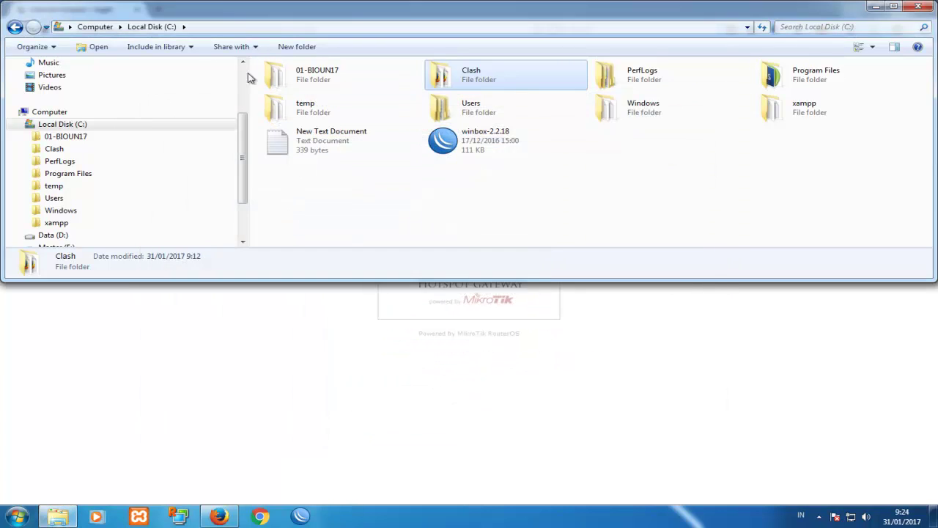
Step: Connect to the router's file storage at ftp://192.168.50.1/ and open its hotspot folder
{"action": "left_click", "coordinate": [235, 27]}
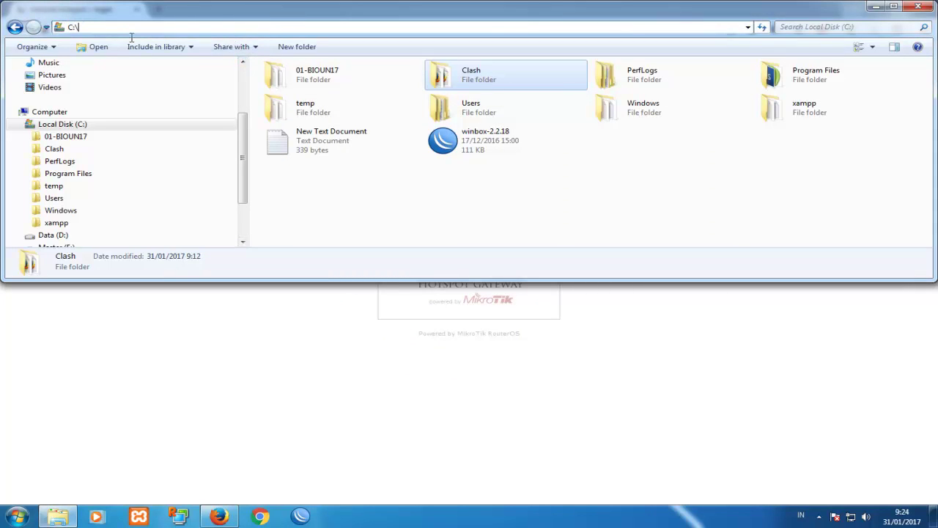
{"action": "key", "text": "ctrl+a"}
{"action": "type", "text": "f"}
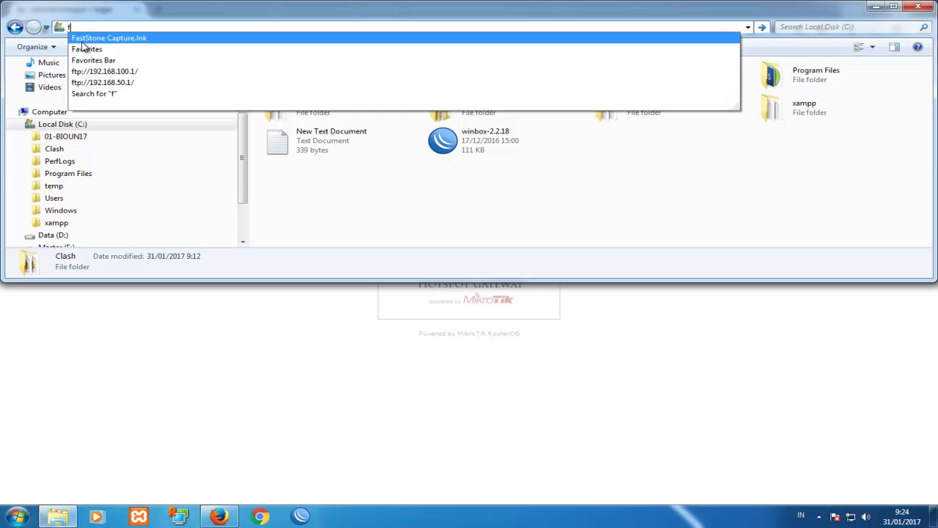
{"action": "left_click", "coordinate": [119, 85]}
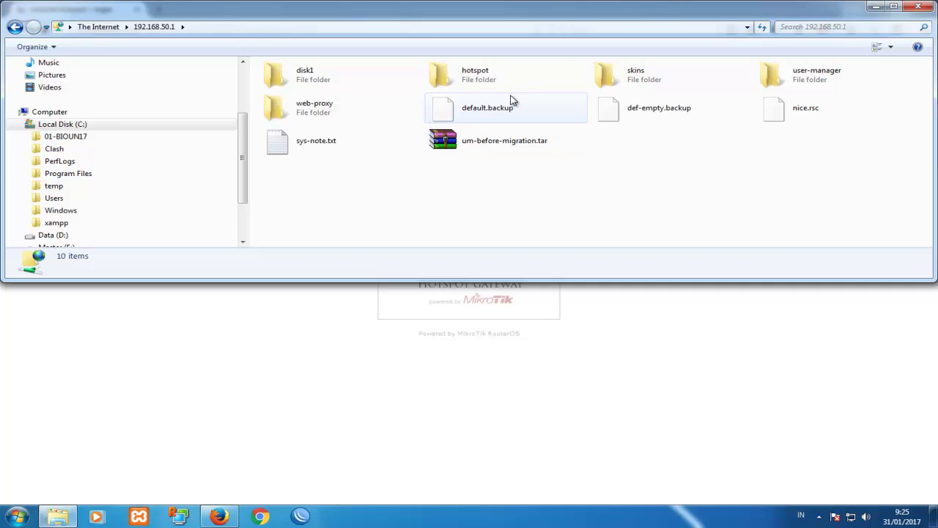
{"action": "double_click", "coordinate": [475, 76]}
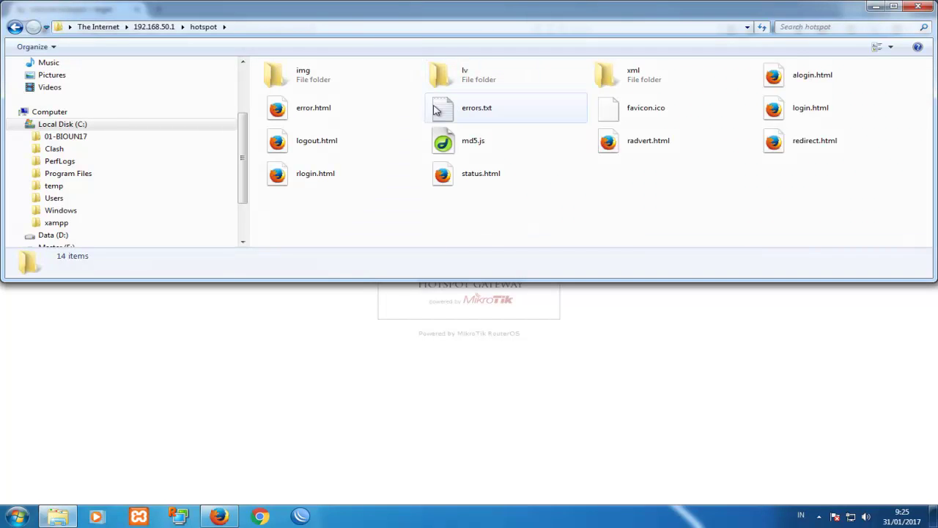
Step: Open the Clash folder from Local Disk (C:) in a second file window placed below the router's hotspot folder
{"action": "left_click", "coordinate": [17, 517]}
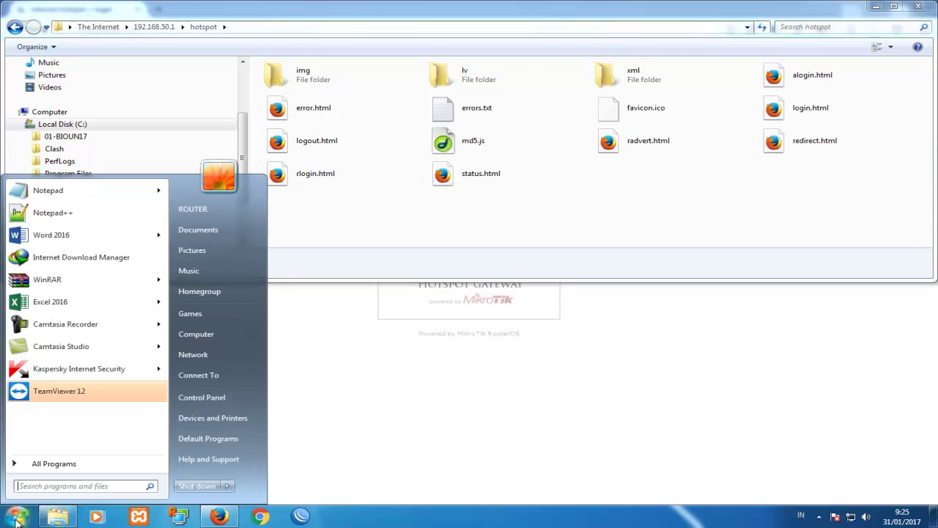
{"action": "left_click", "coordinate": [194, 335]}
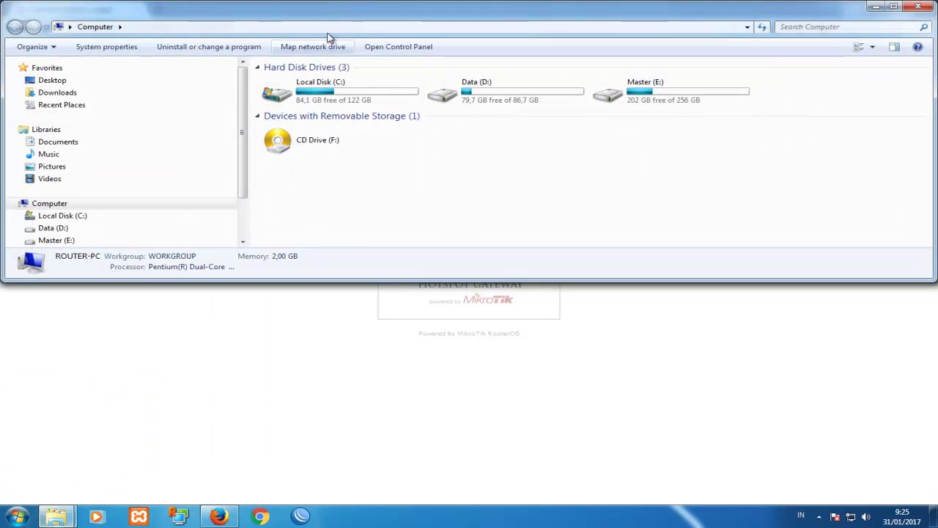
{"action": "left_click_drag", "start_coordinate": [329, 38], "coordinate": [325, 236]}
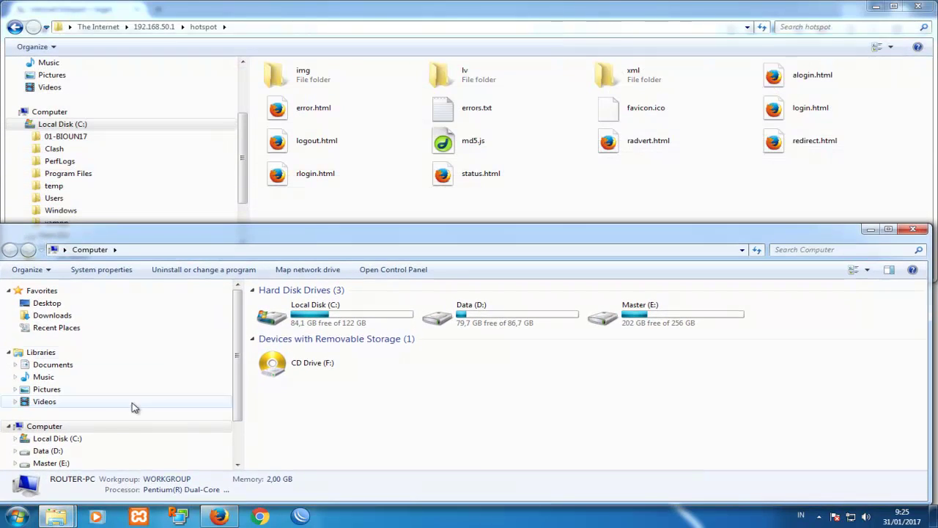
{"action": "left_click", "coordinate": [71, 439]}
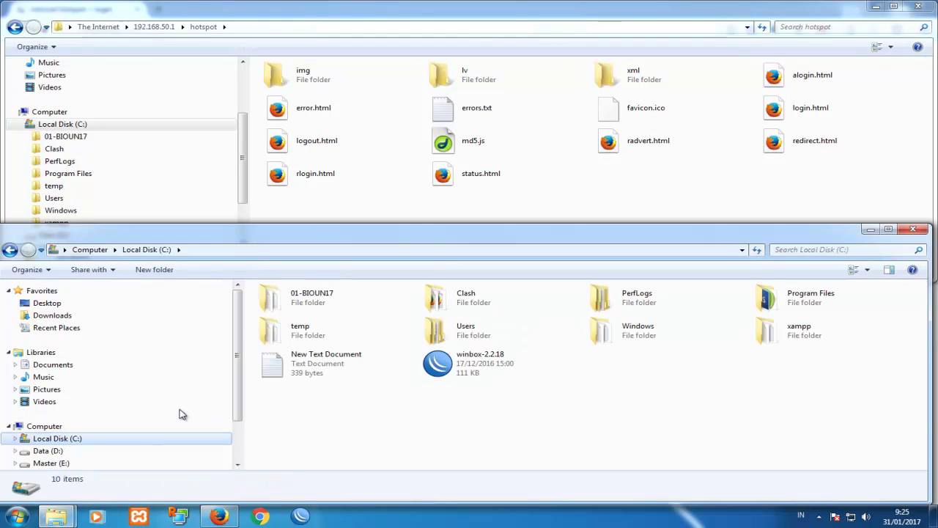
{"action": "double_click", "coordinate": [496, 304]}
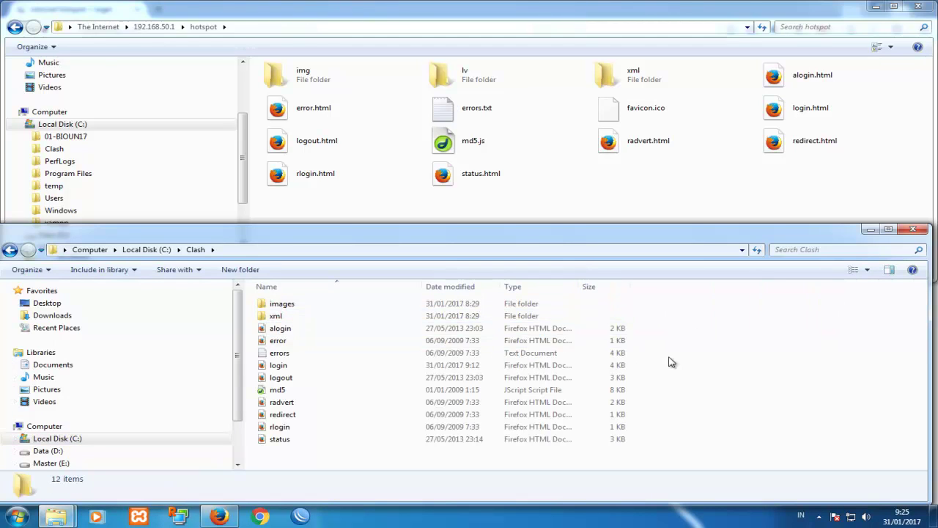
Step: Copy everything in the Clash folder into the hotspot folder on 192.168.50.1, replacing all existing files
{"action": "key", "text": "ctrl+a"}
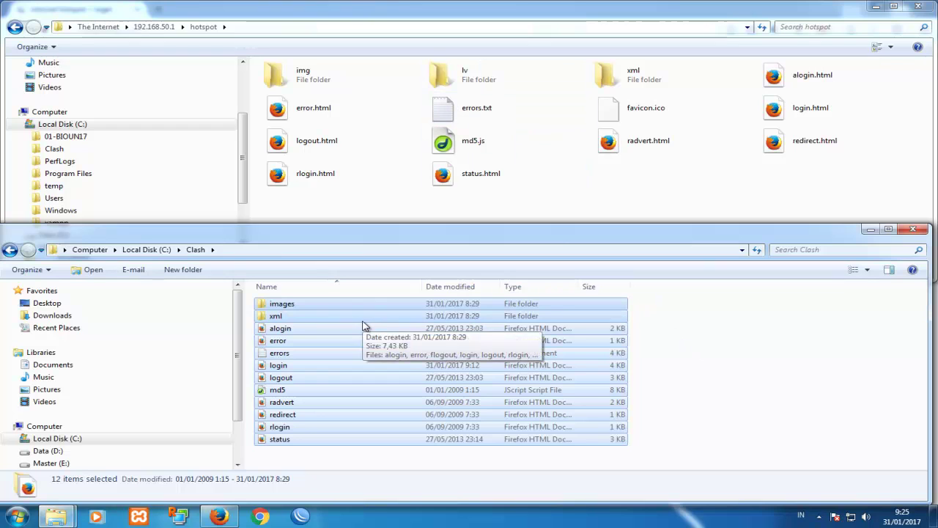
{"action": "left_click", "coordinate": [156, 26]}
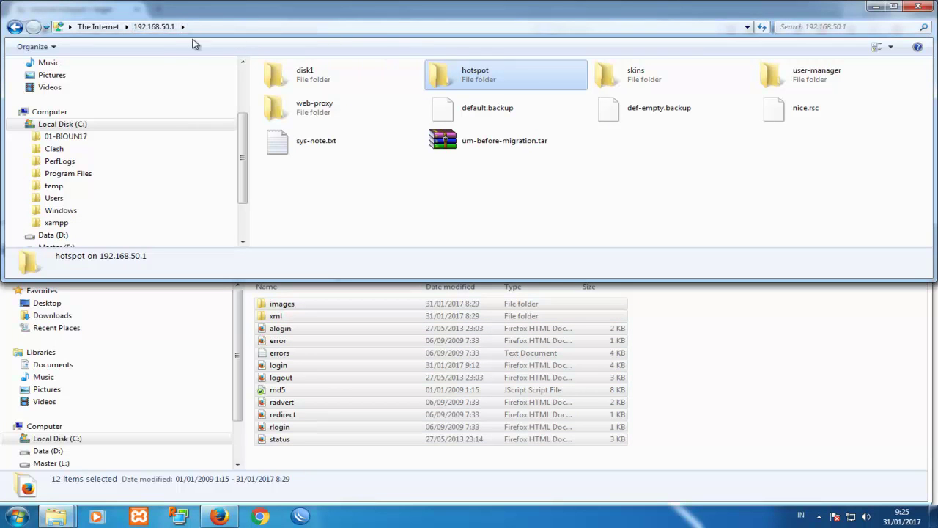
{"action": "double_click", "coordinate": [457, 70]}
{"action": "left_click", "coordinate": [684, 487]}
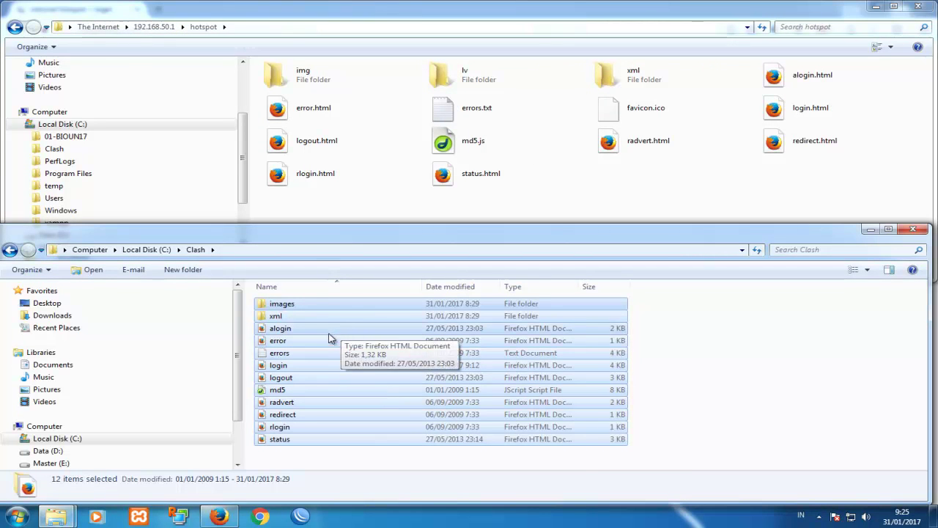
{"action": "left_click_drag", "start_coordinate": [343, 331], "coordinate": [572, 203]}
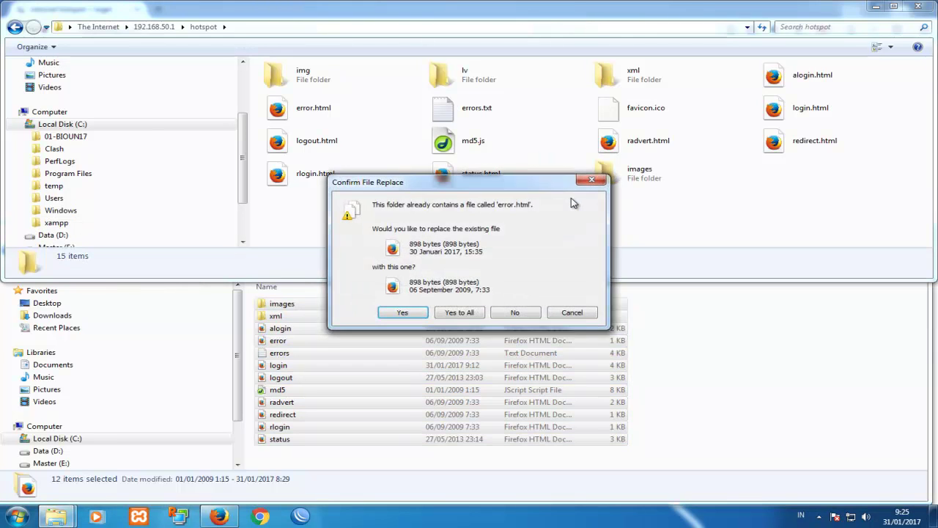
{"action": "left_click", "coordinate": [454, 312]}
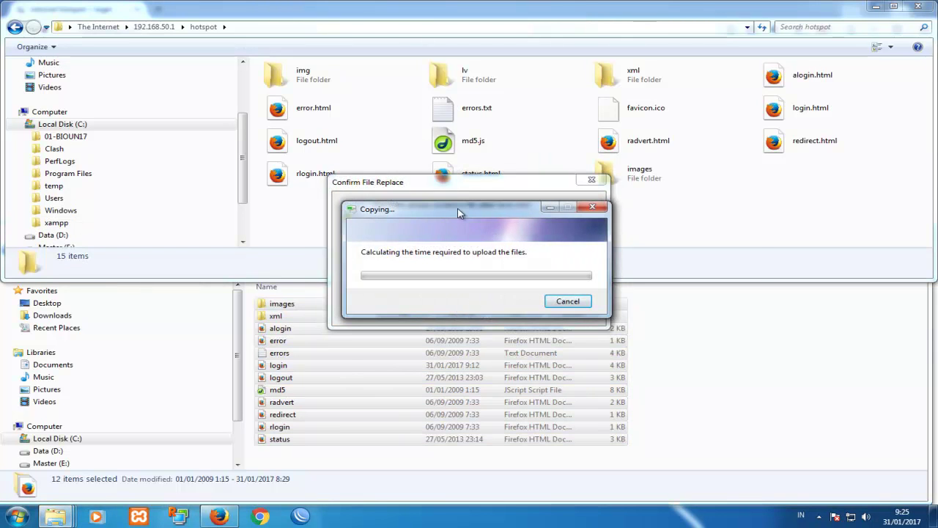
{"action": "left_click", "coordinate": [462, 312]}
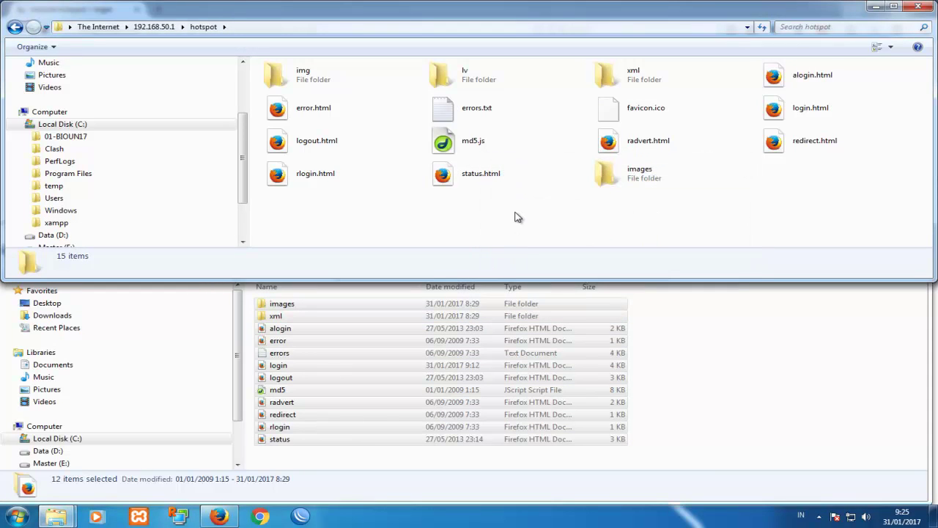
Step: Refresh the router's hotspot folder listing, and close both the Clash and hotspot file windows
{"action": "right_click", "coordinate": [521, 196]}
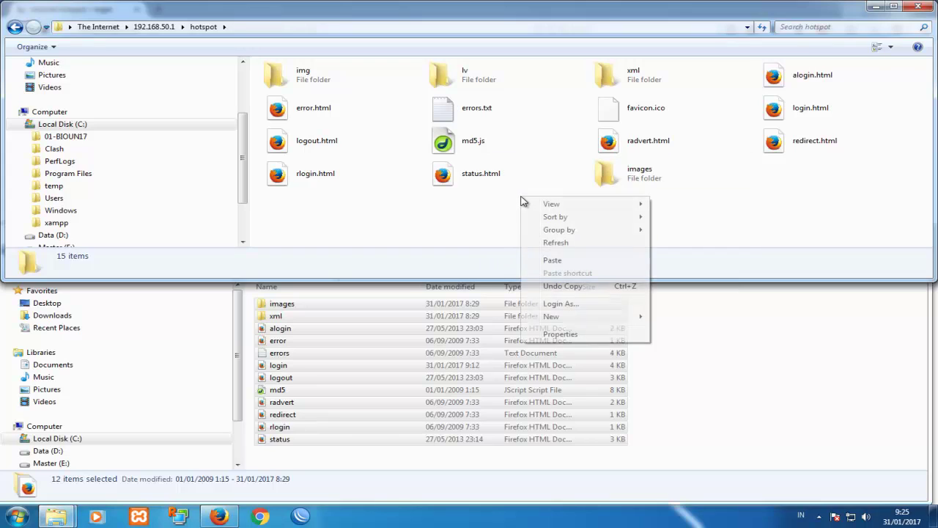
{"action": "left_click", "coordinate": [550, 245]}
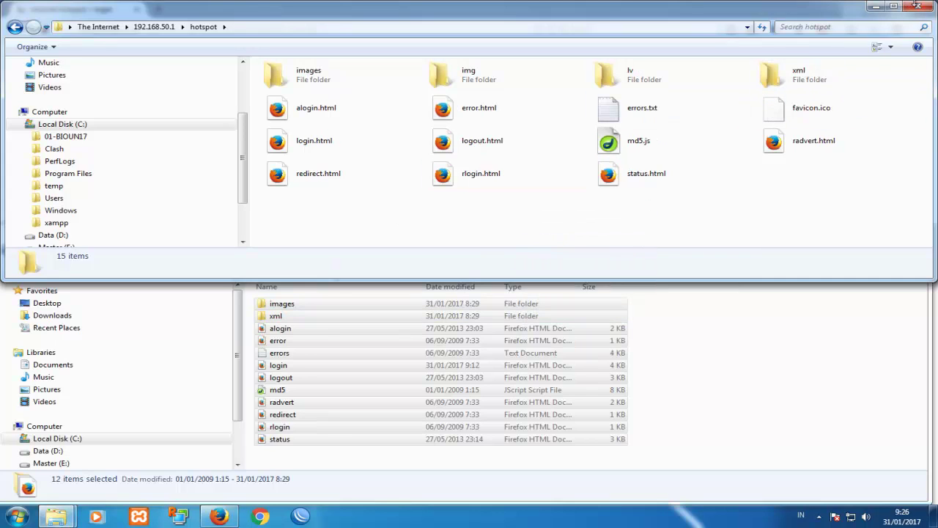
{"action": "left_click", "coordinate": [780, 294]}
{"action": "left_click", "coordinate": [918, 225]}
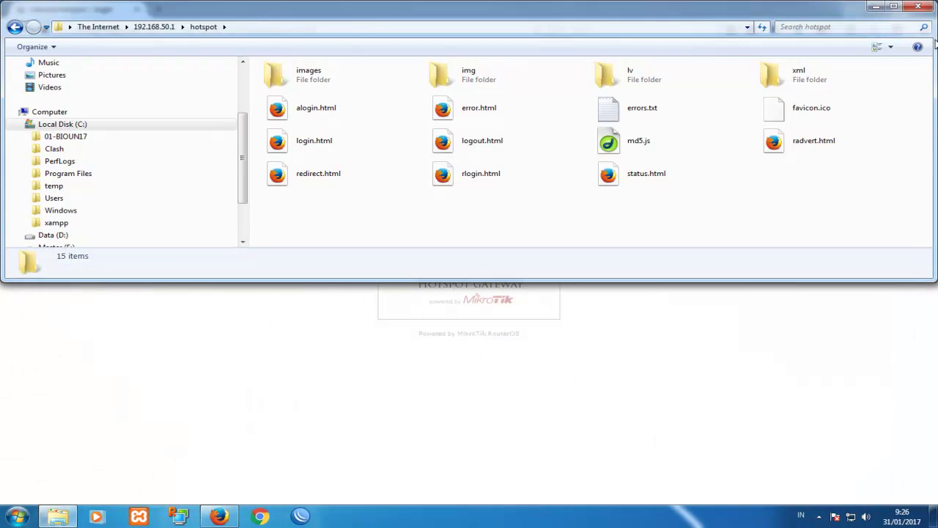
{"action": "left_click", "coordinate": [921, 7]}
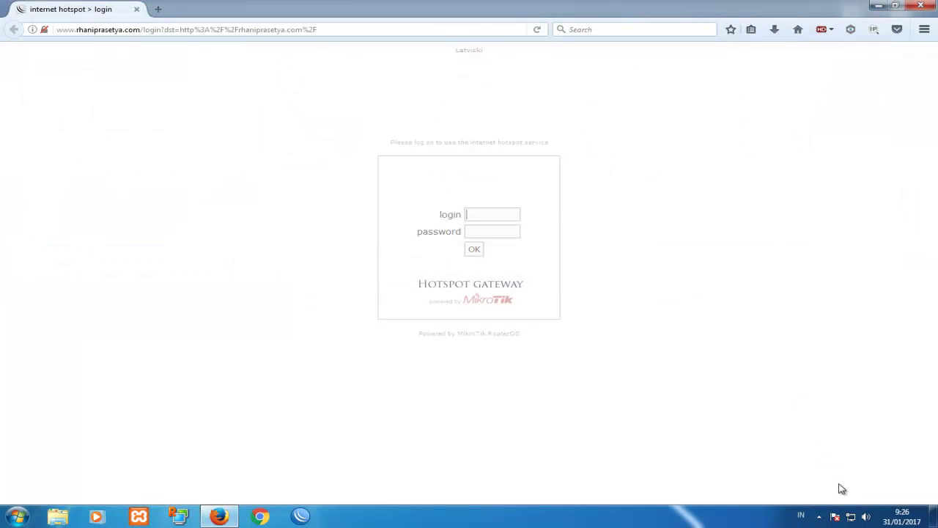
Step: Connect the computer to the first wireless network in the list of available connections
{"action": "left_click", "coordinate": [852, 516]}
{"action": "left_click", "coordinate": [836, 347]}
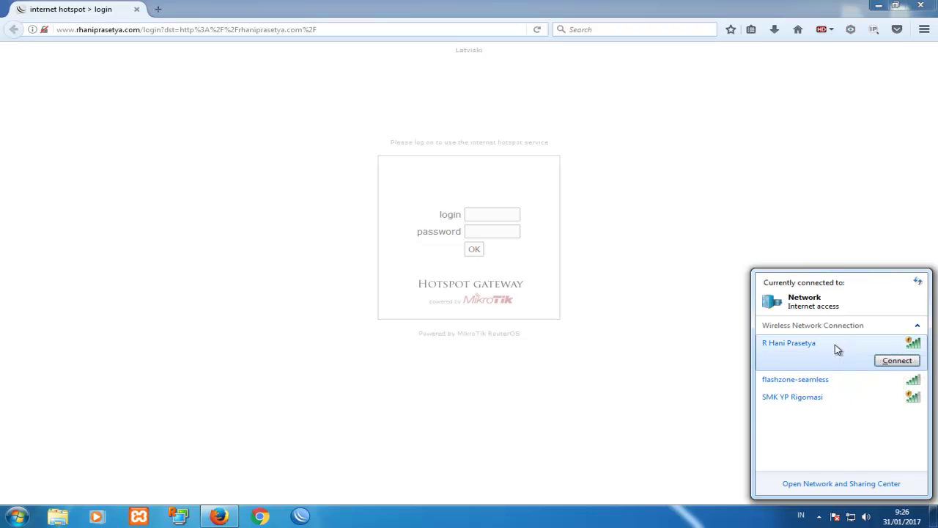
{"action": "left_click", "coordinate": [895, 361]}
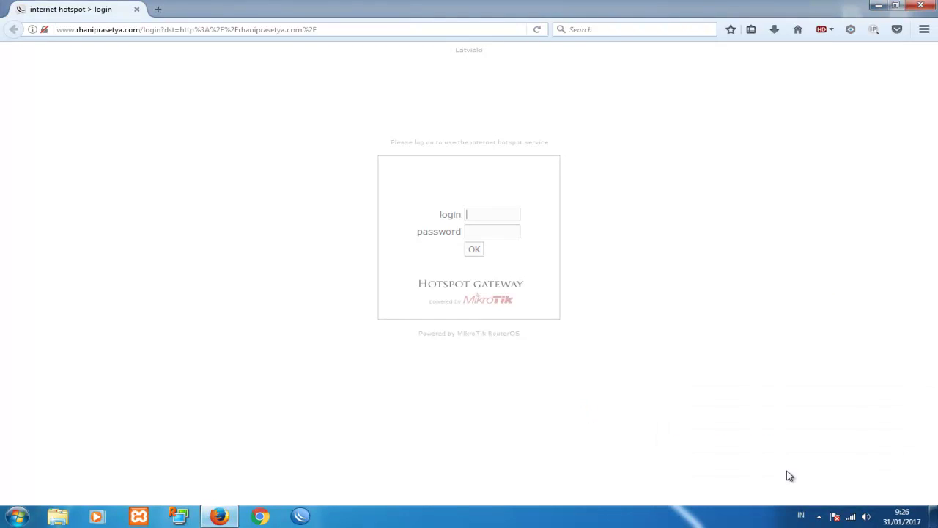
Step: Disable the Local Area Connection in Network Connections, and return to the hotspot login page in Firefox
{"action": "left_click", "coordinate": [789, 477]}
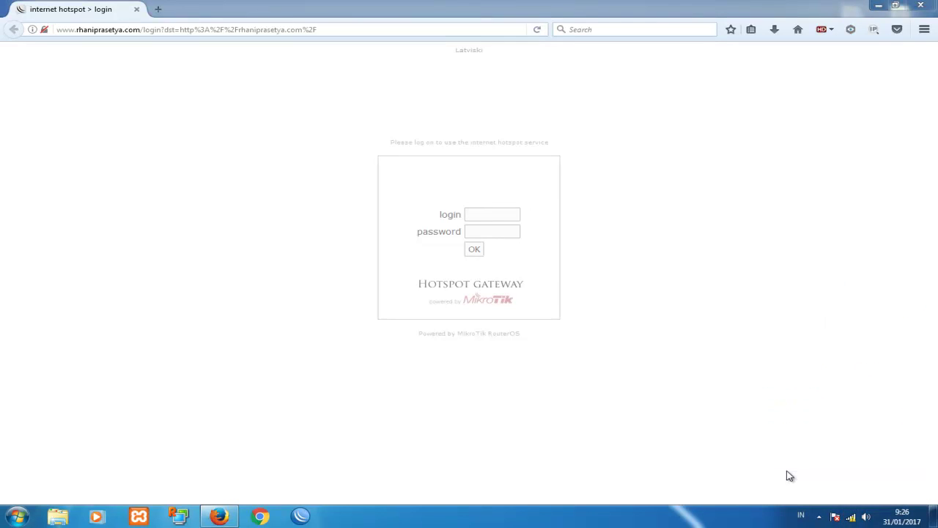
{"action": "key", "text": "Tab"}
{"action": "key", "text": "Return"}
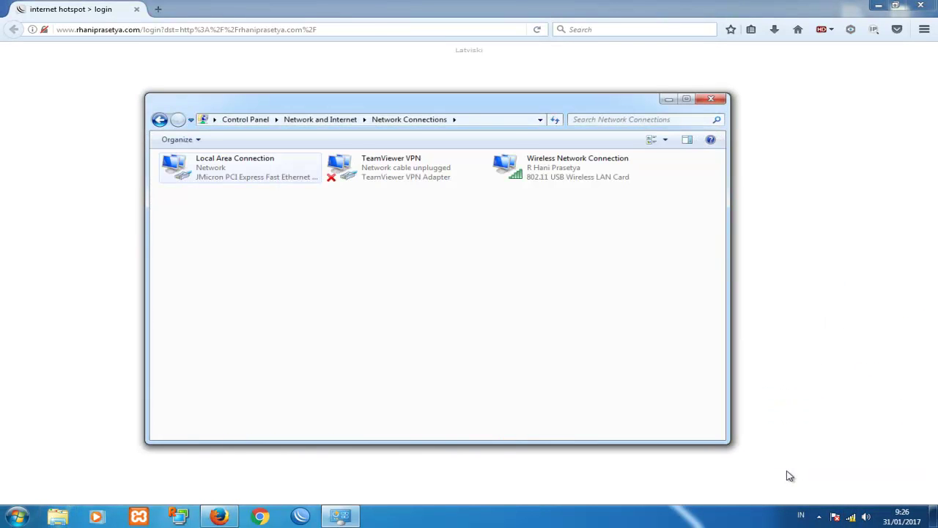
{"action": "key", "text": "Menu"}
{"action": "key", "text": "b"}
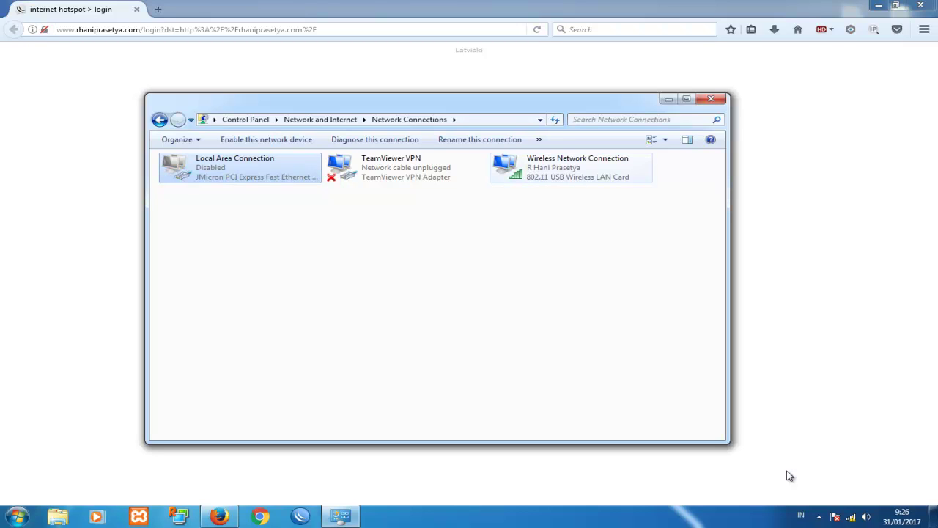
{"action": "key", "text": "space"}
{"action": "key", "text": "alt+Tab"}
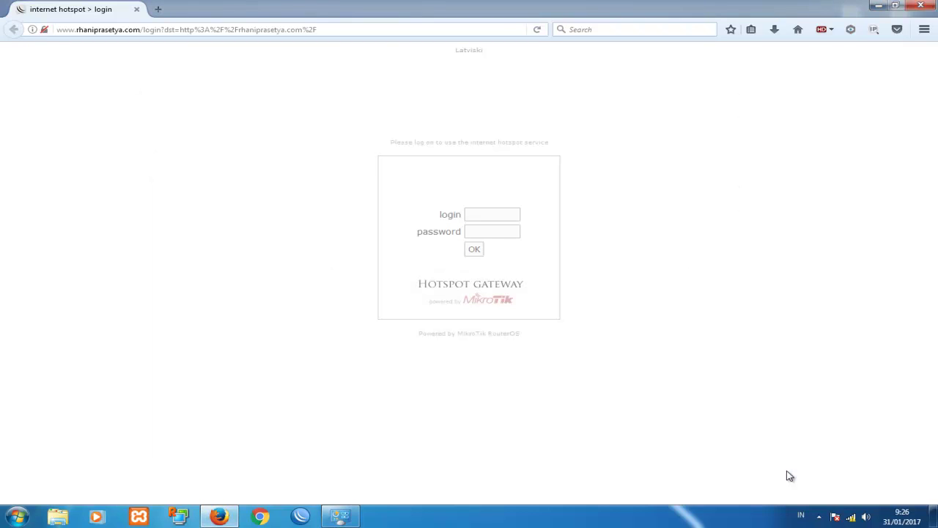